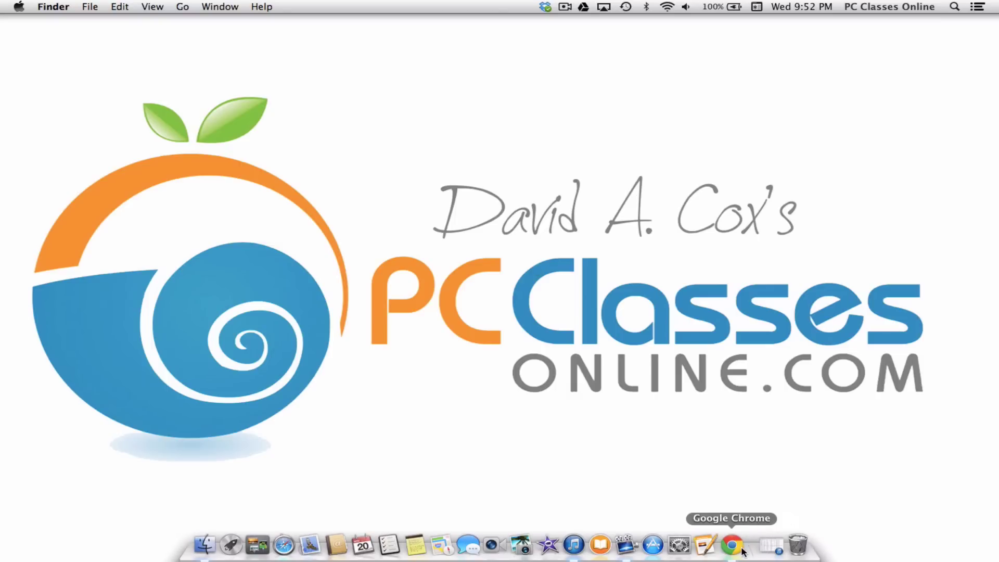
Step: Switch to the iTunes window with the music library and check the view option that controls the sidebar
{"action": "left_click", "coordinate": [764, 548]}
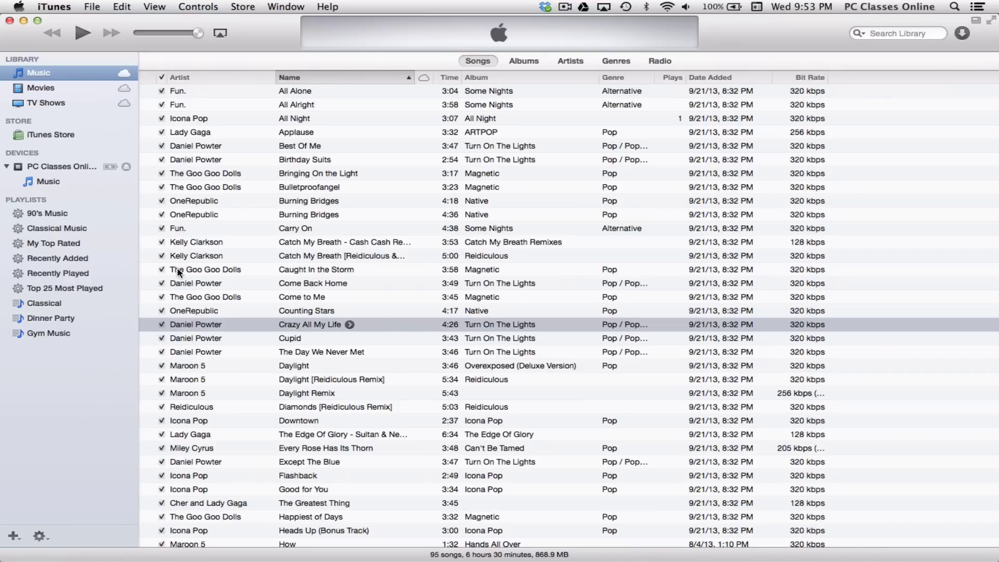
{"action": "left_click", "coordinate": [147, 7]}
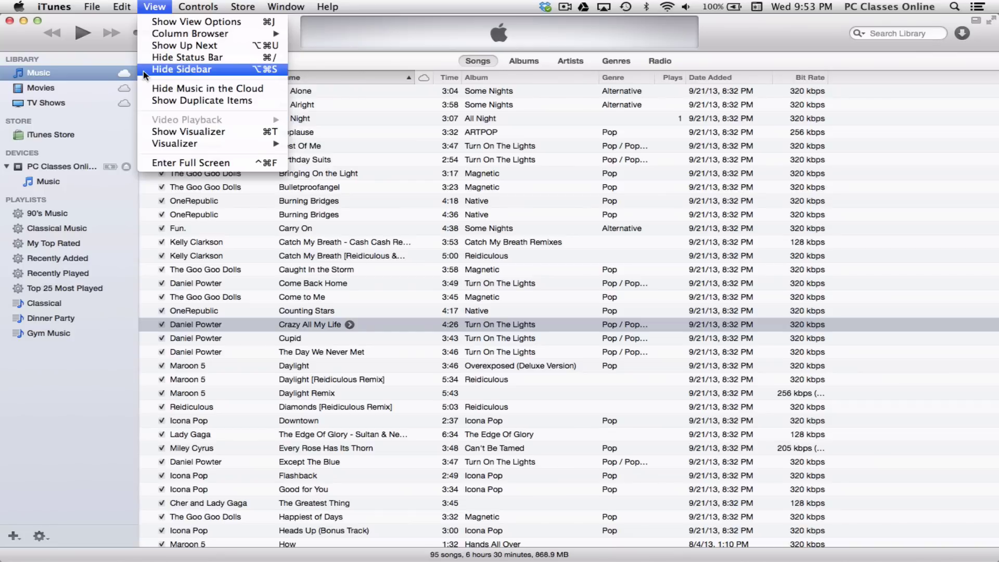
{"action": "left_click", "coordinate": [86, 407]}
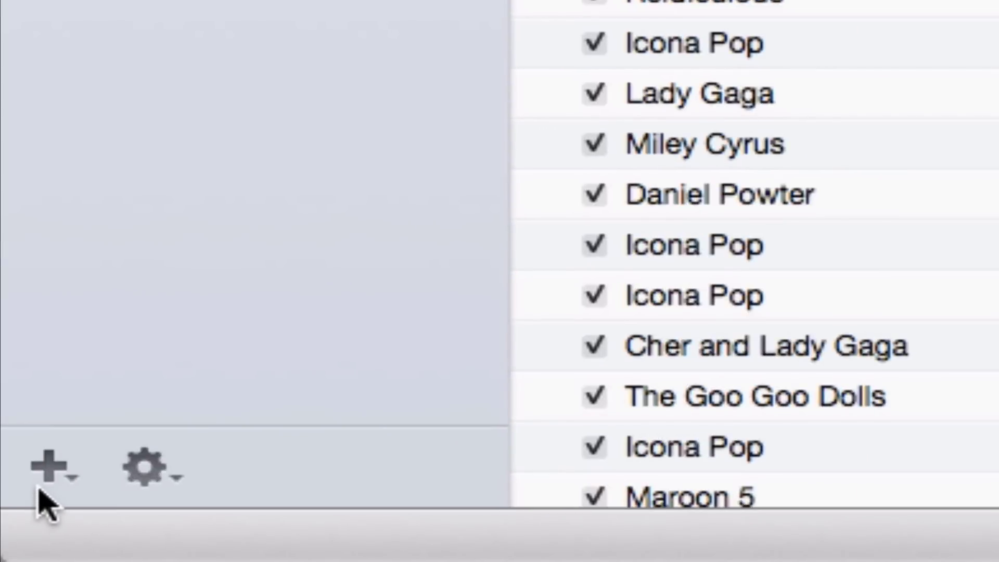
Step: Create a new regular playlist and name it Showtunes
{"action": "left_click", "coordinate": [40, 487]}
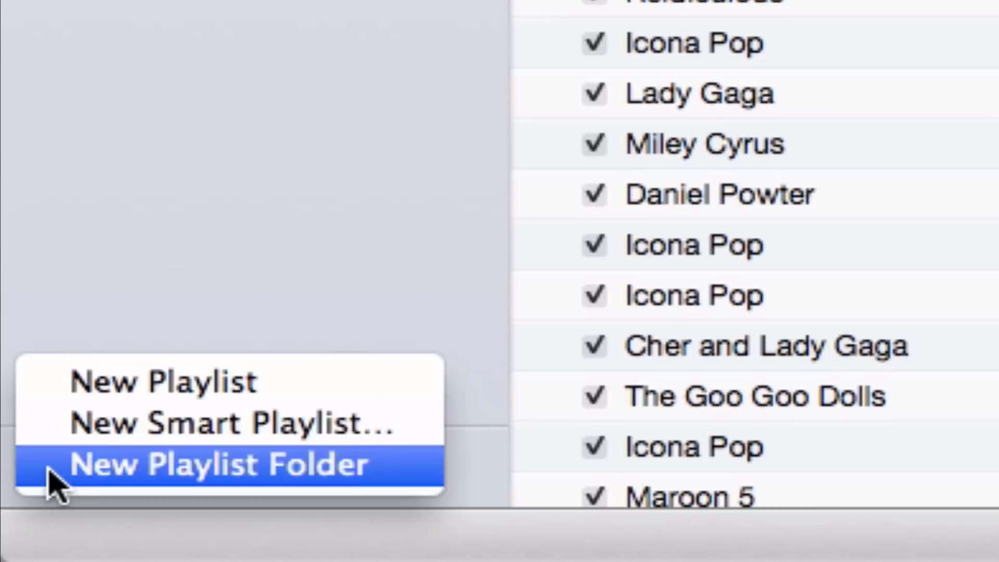
{"action": "left_click", "coordinate": [58, 396]}
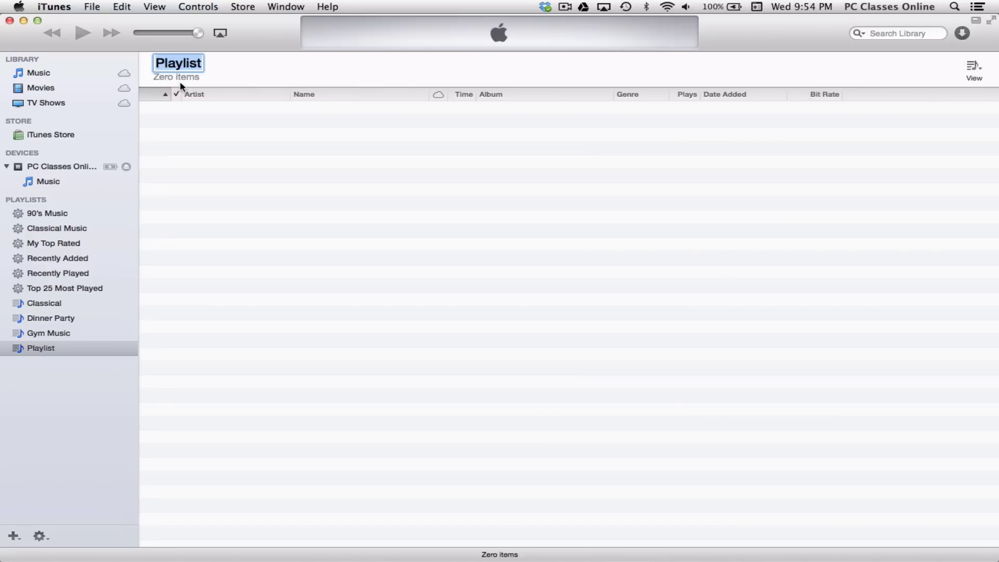
{"action": "type", "text": "Showtunes"}
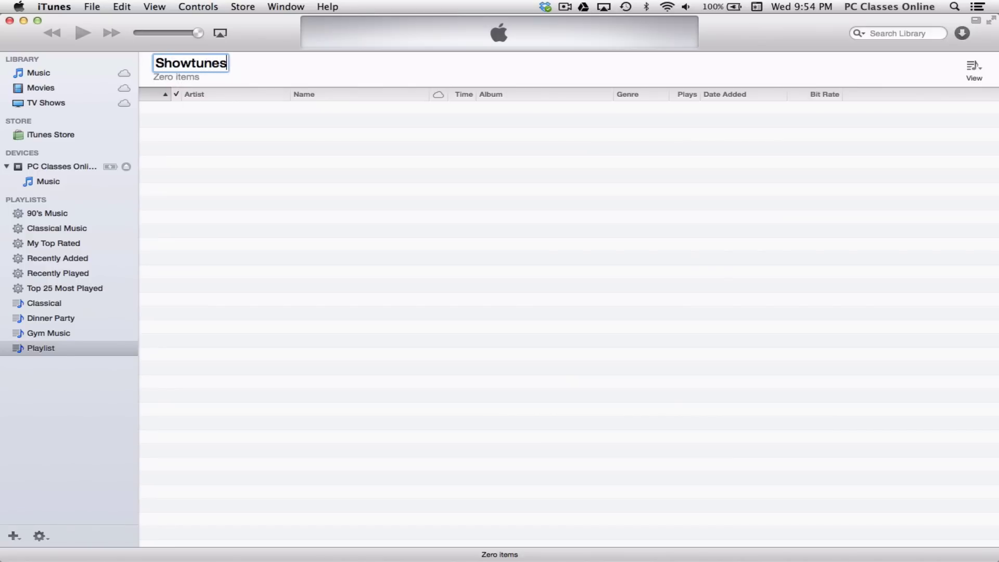
{"action": "key", "text": "Return"}
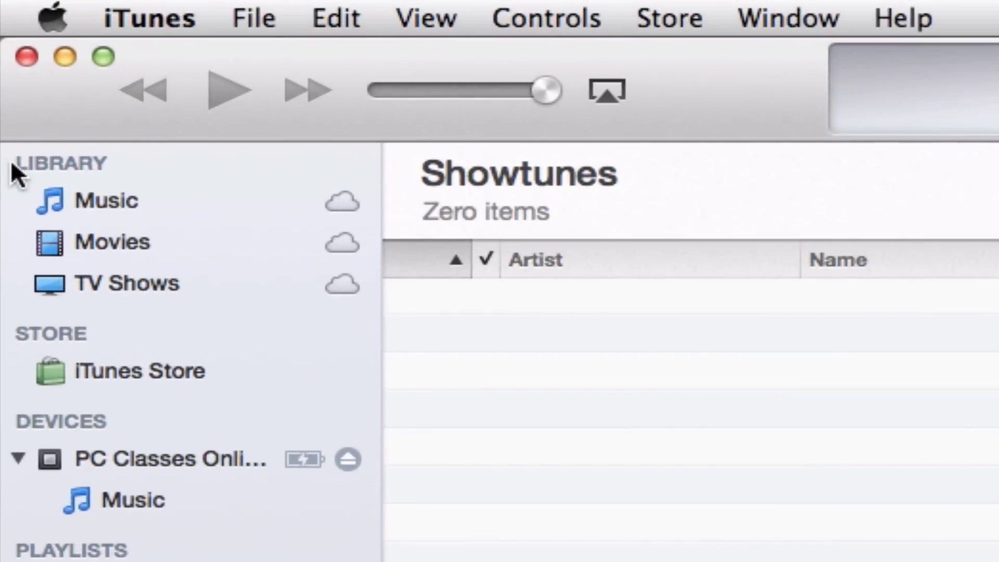
Step: Add the song Crazy All My Life from the music library to the Showtunes playlist
{"action": "left_click", "coordinate": [140, 198]}
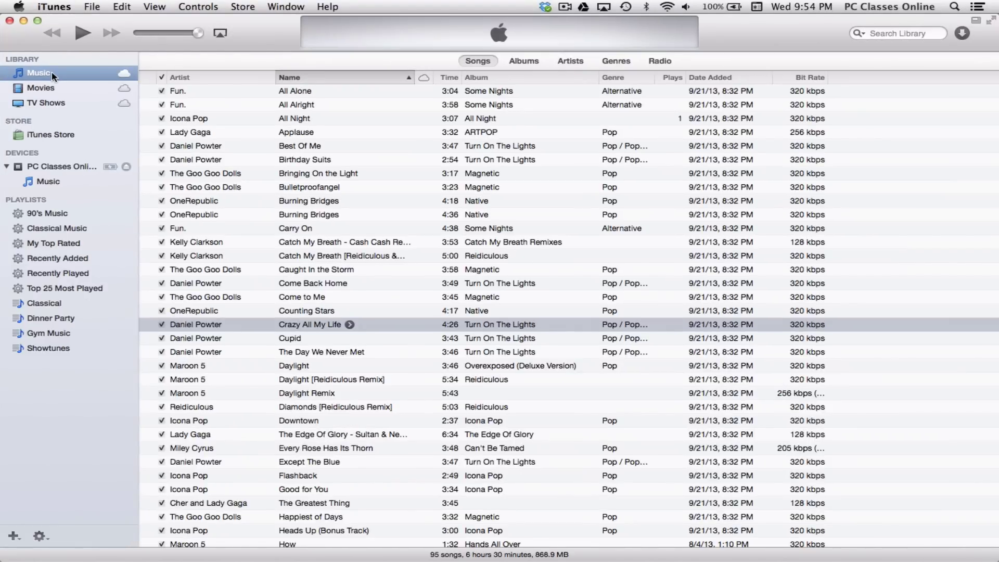
{"action": "left_click", "coordinate": [245, 325]}
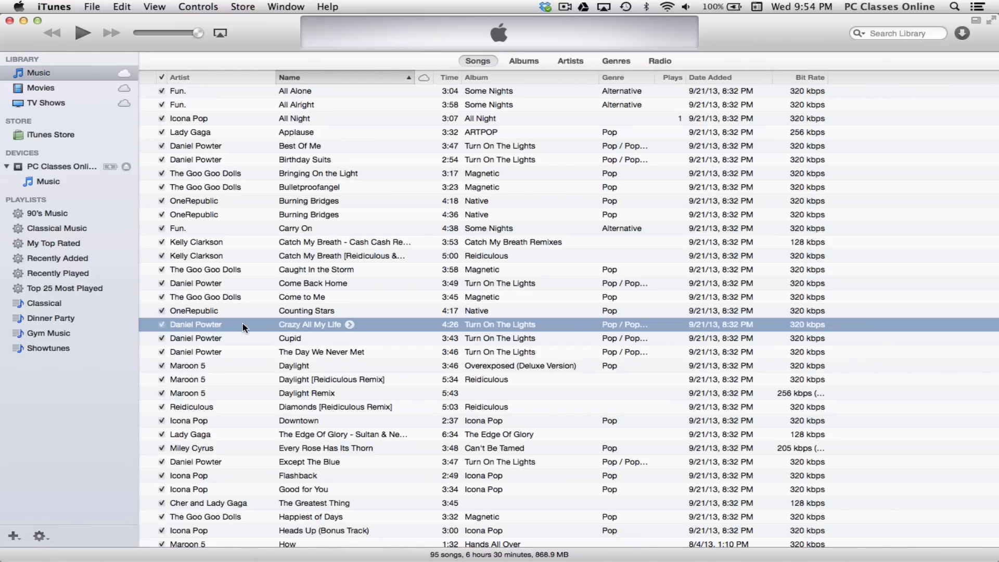
{"action": "left_click_drag", "start_coordinate": [243, 327], "coordinate": [64, 352]}
Step: Add Bulletproofangel, the Catch My Breath Cash Cash remix, Counting Stars, Daylight [Reidiculous Remix] and The Edge Of Glory together to the Showtunes playlist
{"action": "left_click", "coordinate": [300, 186]}
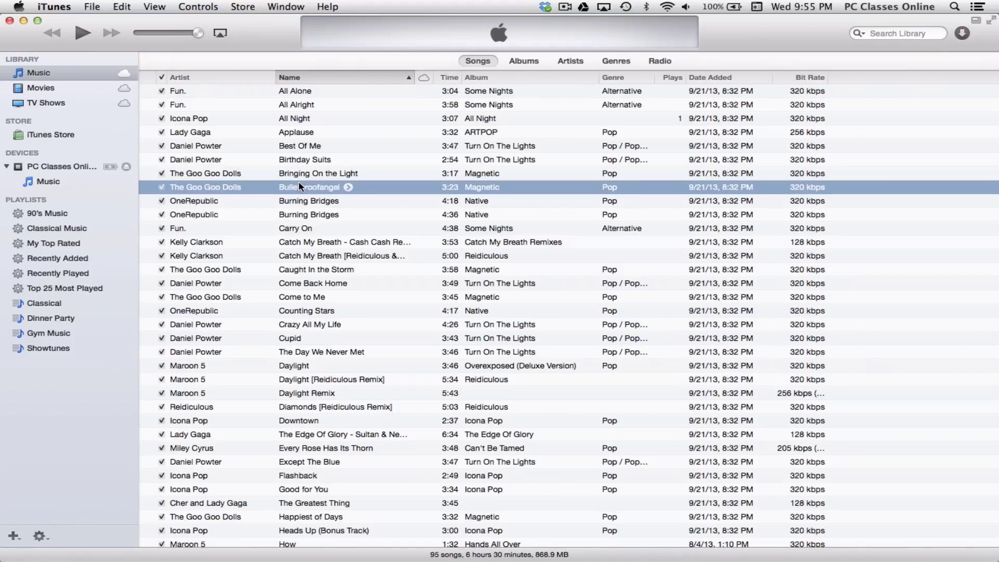
{"action": "left_click", "coordinate": [280, 244], "text": "super"}
{"action": "left_click", "coordinate": [275, 314], "text": "super"}
{"action": "left_click", "coordinate": [278, 380], "text": "super"}
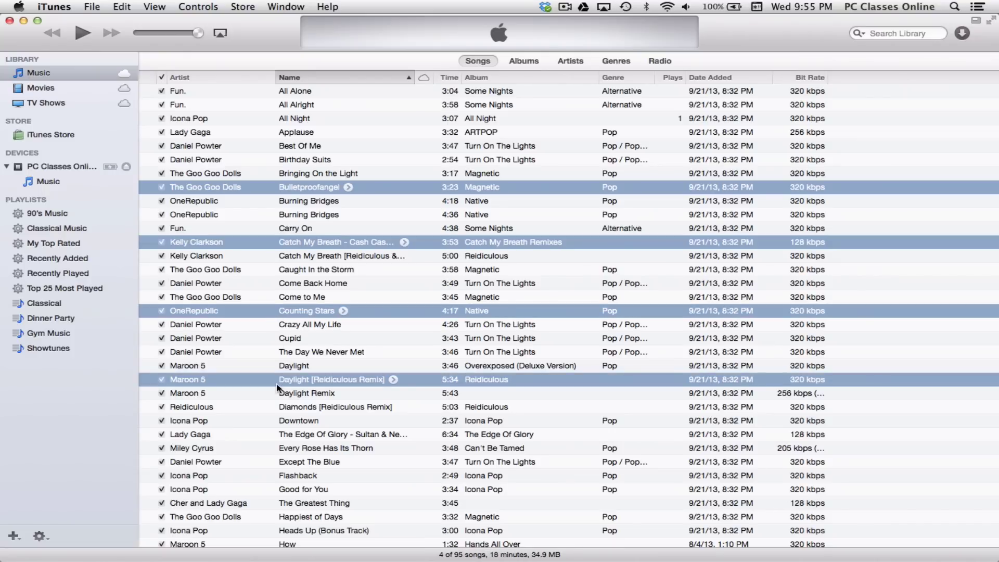
{"action": "left_click", "coordinate": [270, 435], "text": "super"}
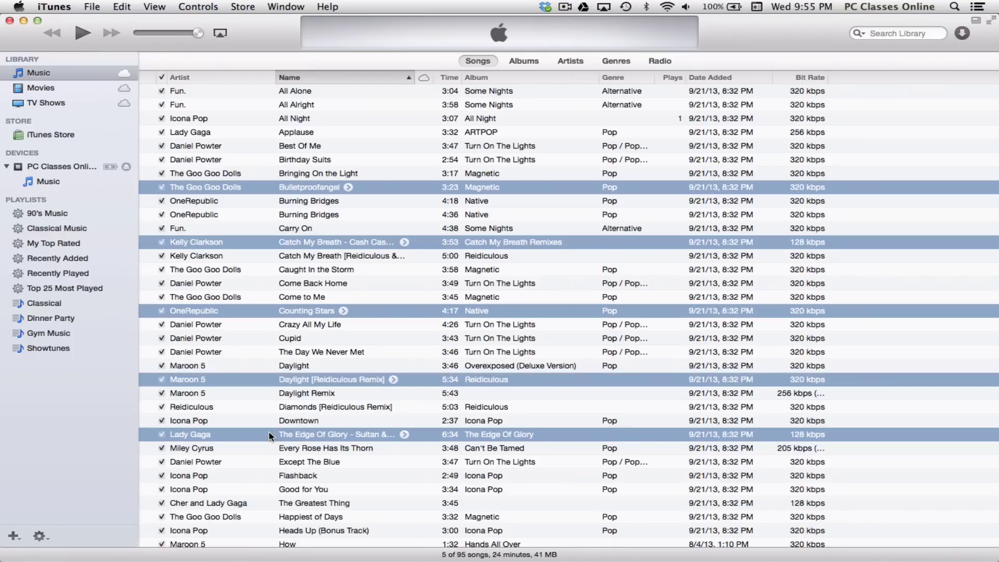
{"action": "left_click_drag", "start_coordinate": [201, 245], "coordinate": [66, 354]}
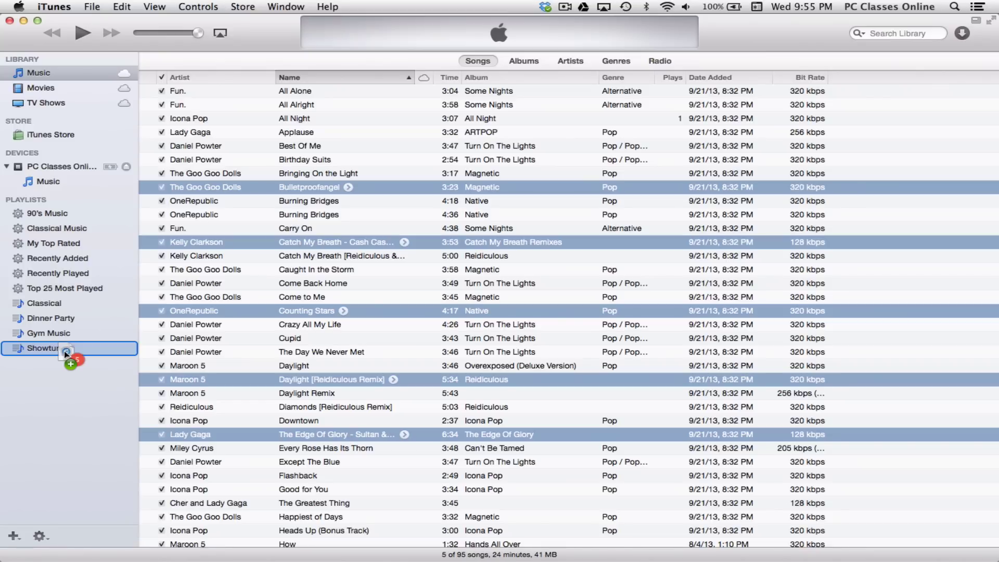
{"action": "left_click_drag", "start_coordinate": [66, 353], "coordinate": [66, 355]}
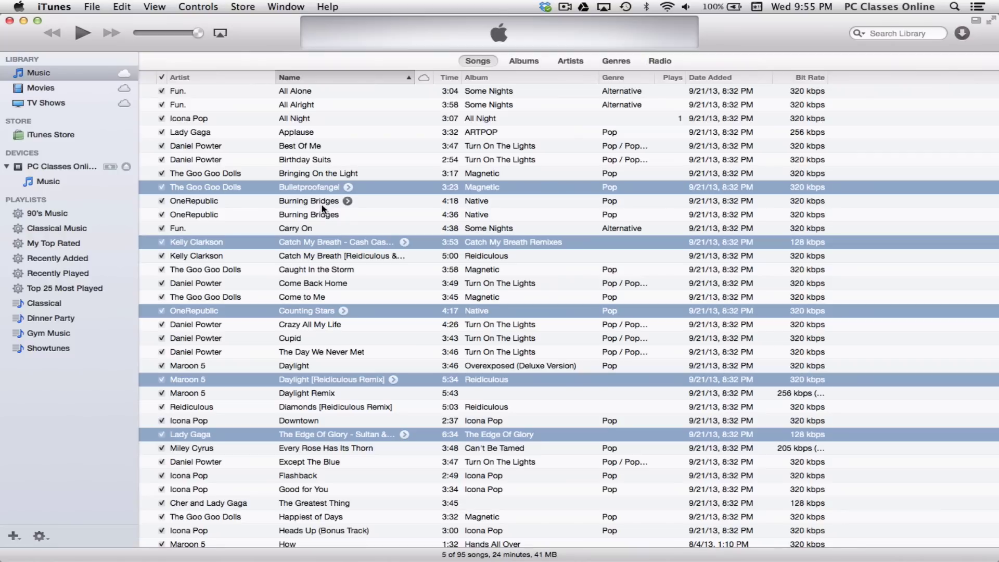
Step: Select the consecutive block of songs from Applause through Catch My Breath on the Reidiculous album
{"action": "left_click", "coordinate": [319, 133]}
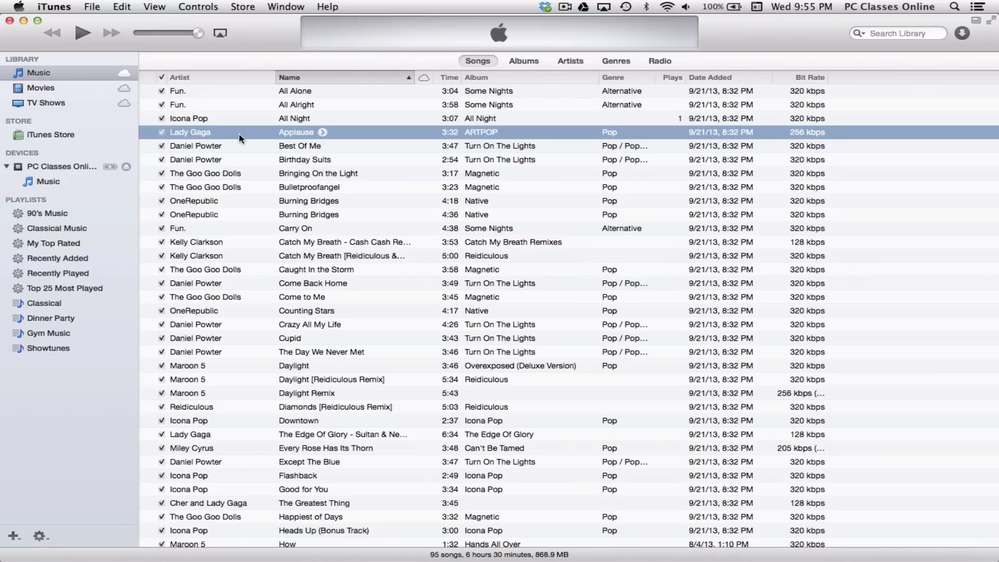
{"action": "left_click", "coordinate": [213, 259], "text": "shift"}
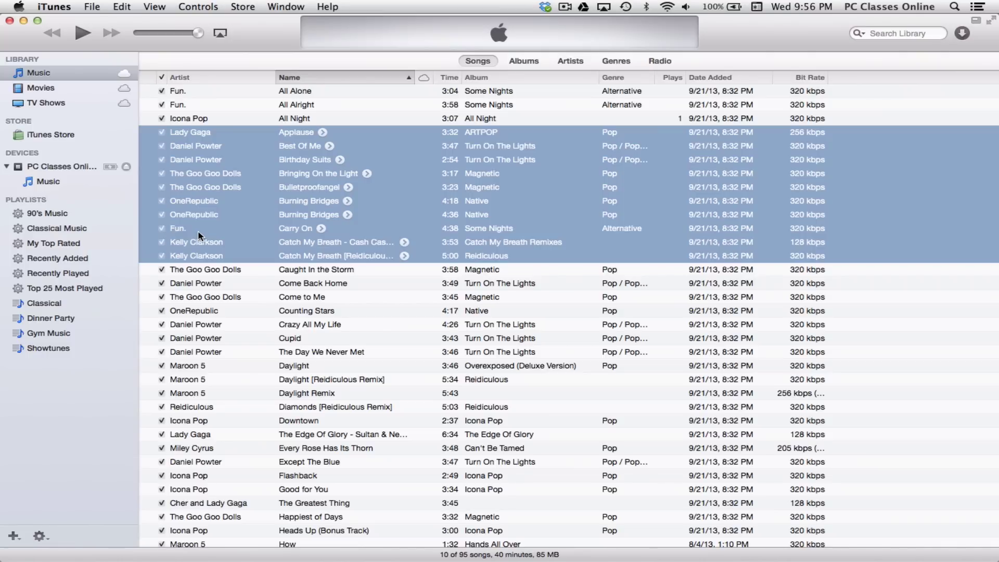
{"action": "left_click_drag", "start_coordinate": [198, 230], "coordinate": [275, 197]}
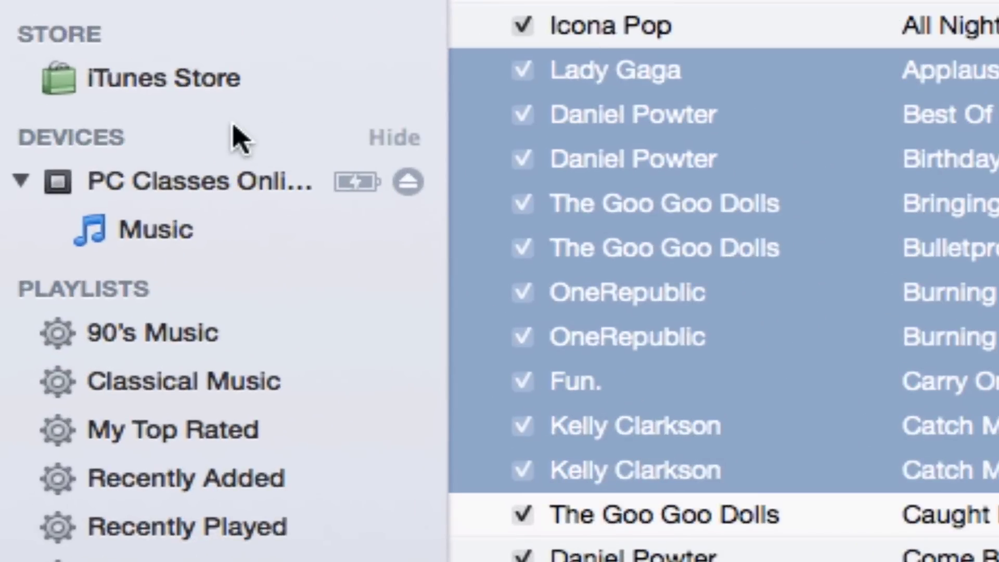
Step: Turn on music syncing for the connected iPod, limited to selected playlists, artists, albums, and genres
{"action": "left_click", "coordinate": [142, 183]}
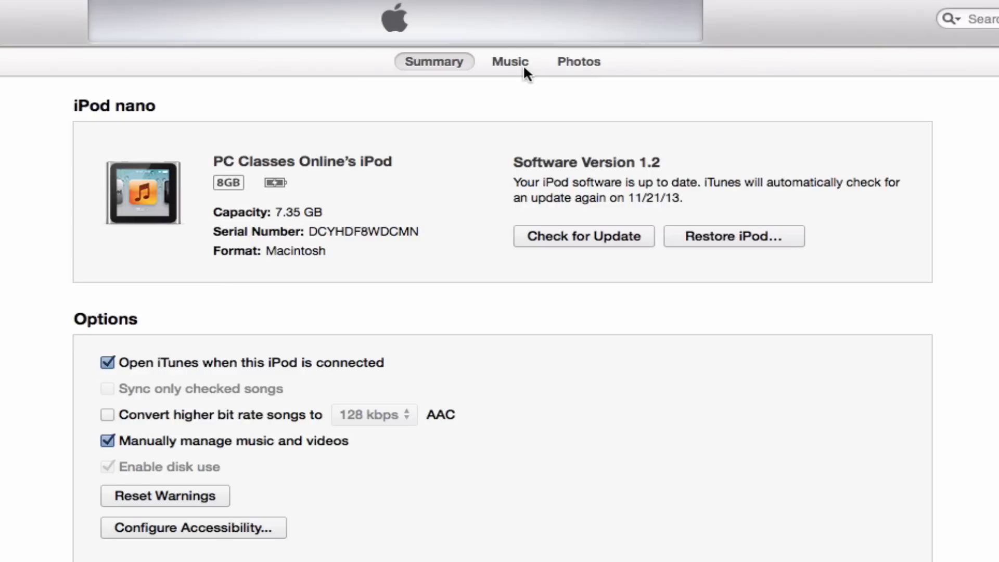
{"action": "left_click", "coordinate": [510, 62]}
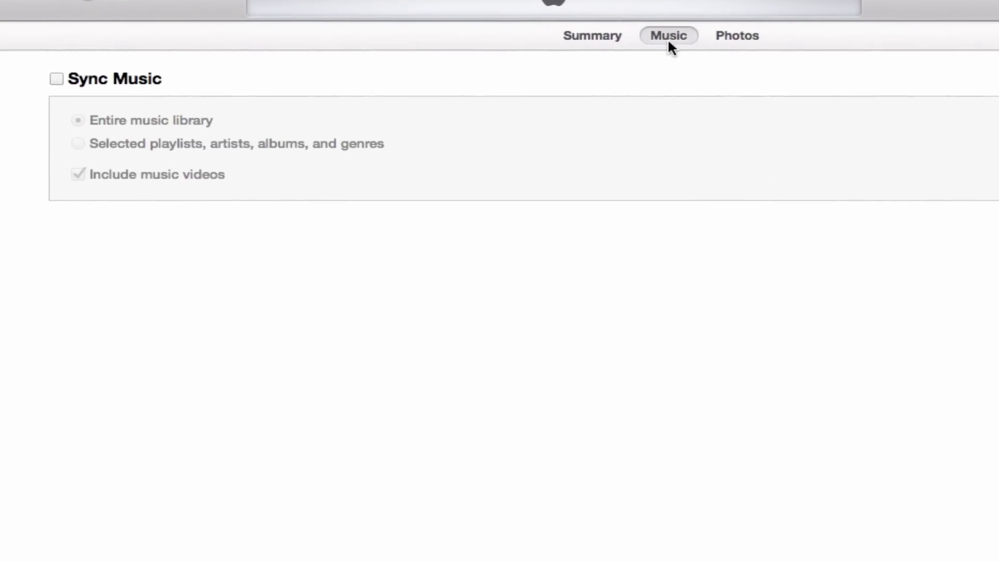
{"action": "left_click", "coordinate": [56, 80]}
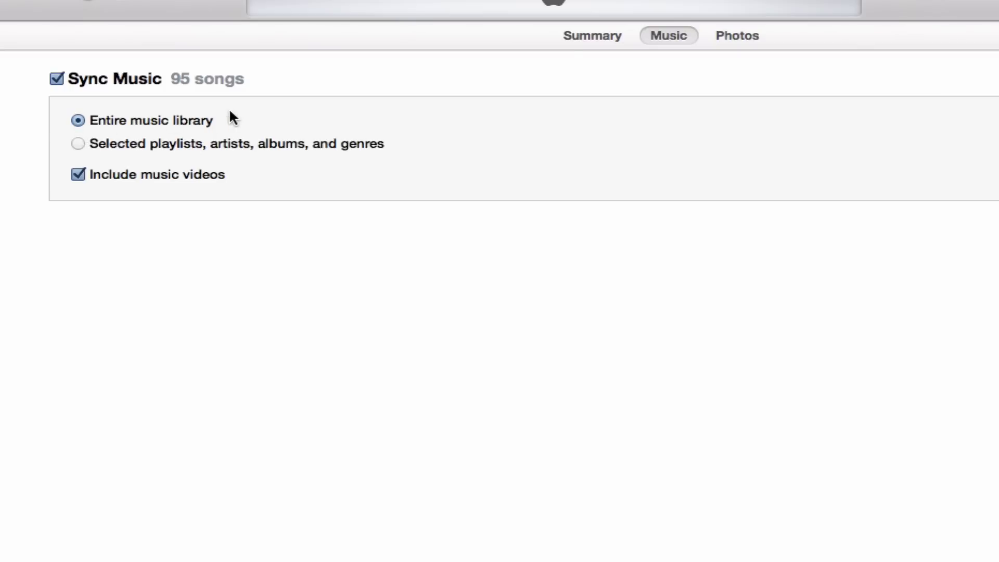
{"action": "left_click", "coordinate": [78, 144]}
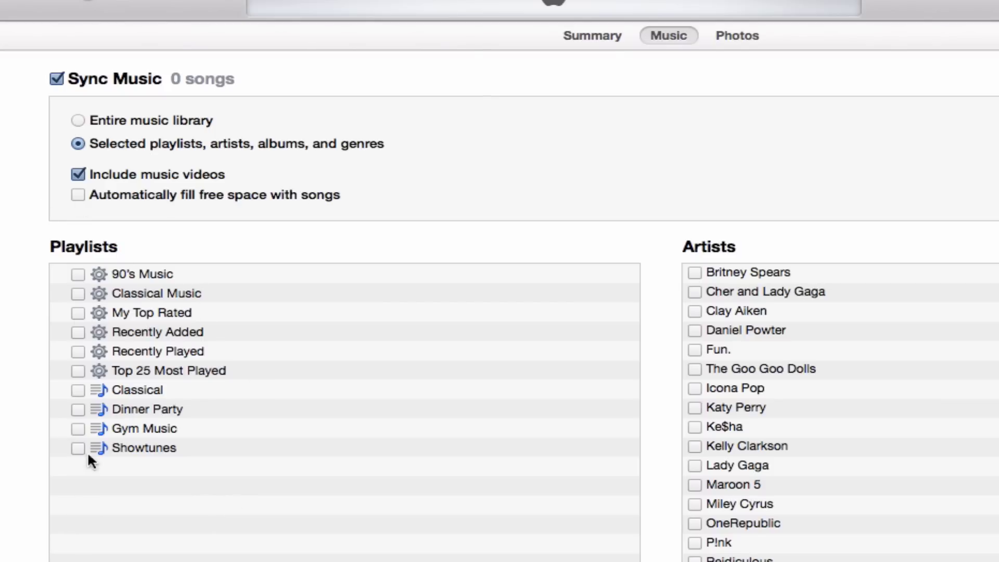
Step: Sync the Classical, Dinner Party, Gym Music and Showtunes playlists to the iPod, and close the iTunes window
{"action": "left_click", "coordinate": [77, 391]}
{"action": "left_click", "coordinate": [78, 410]}
{"action": "left_click", "coordinate": [78, 428]}
{"action": "left_click", "coordinate": [78, 448]}
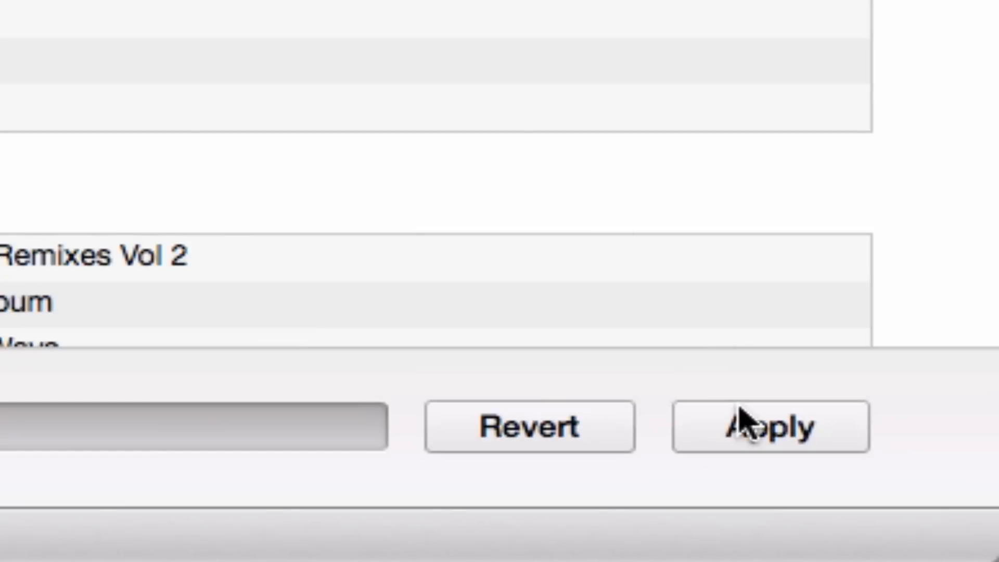
{"action": "left_click", "coordinate": [921, 545]}
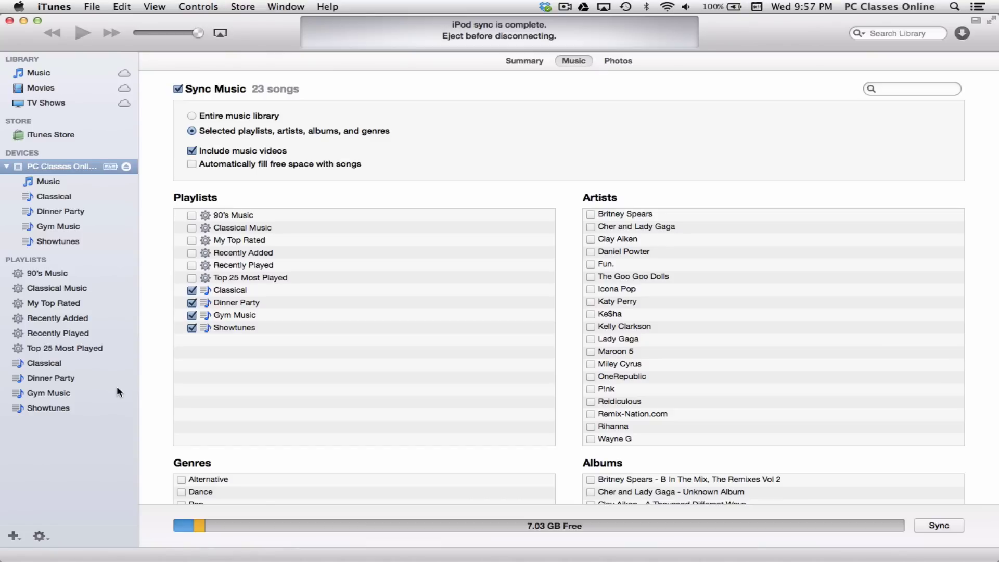
{"action": "key", "text": "super+w"}
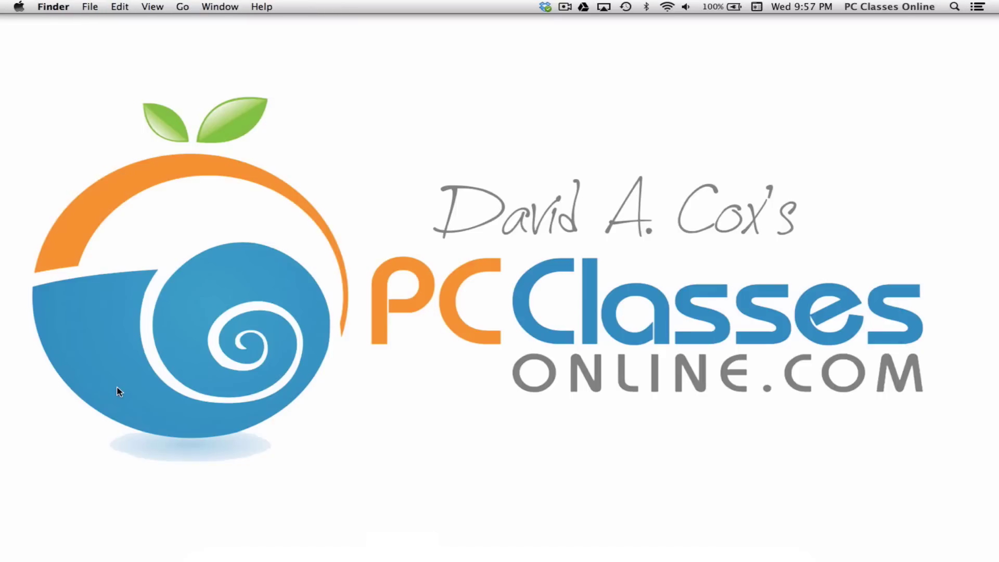